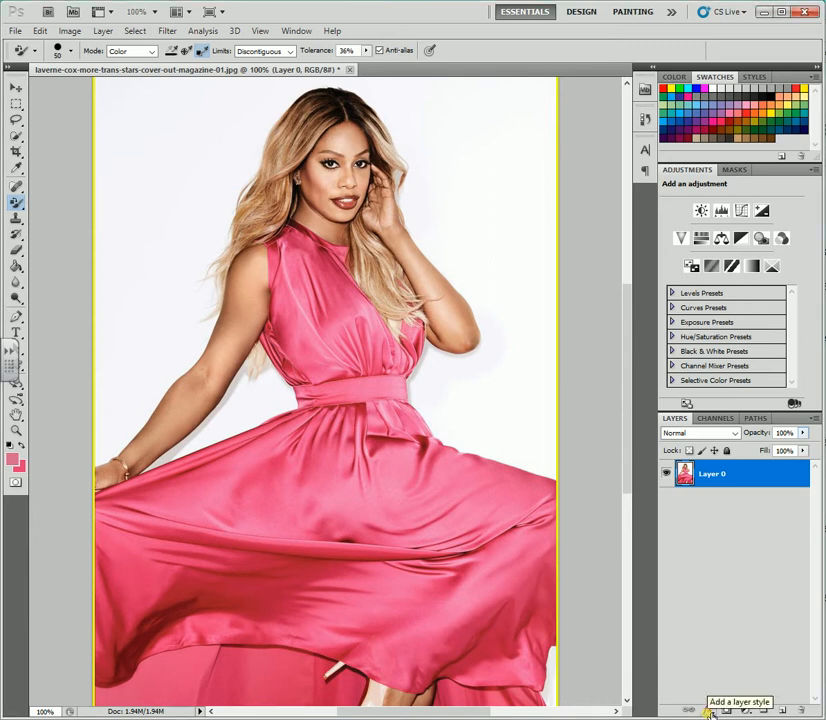
# - Add a Color Balance adjustment layer above the photo with midtones at +97 red, -40 magenta and +43 blue
pyautogui.click(745, 711)
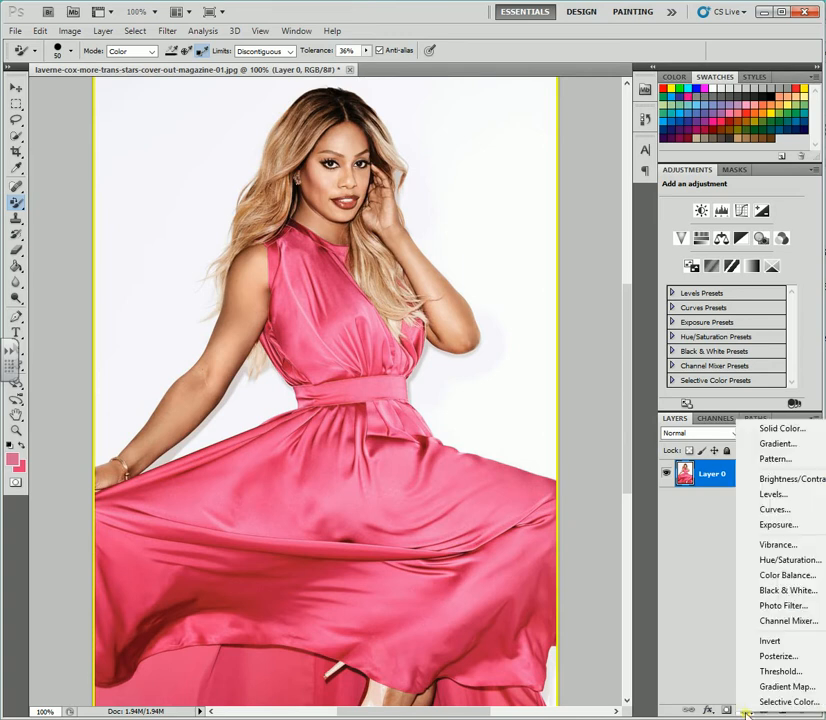
pyautogui.click(799, 575)
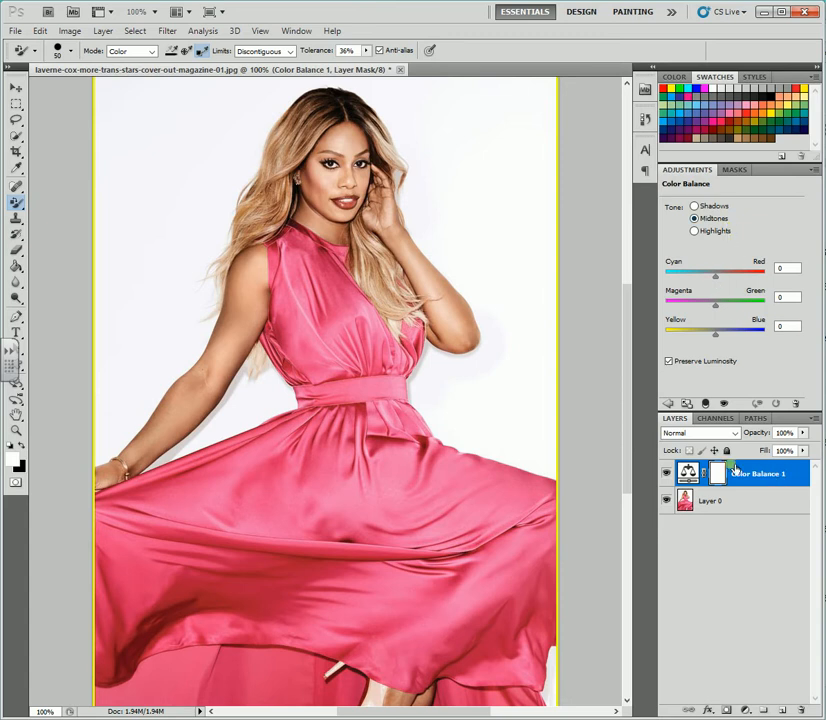
pyautogui.click(762, 484)
pyautogui.moveTo(716, 280); pyautogui.dragTo(737, 341)
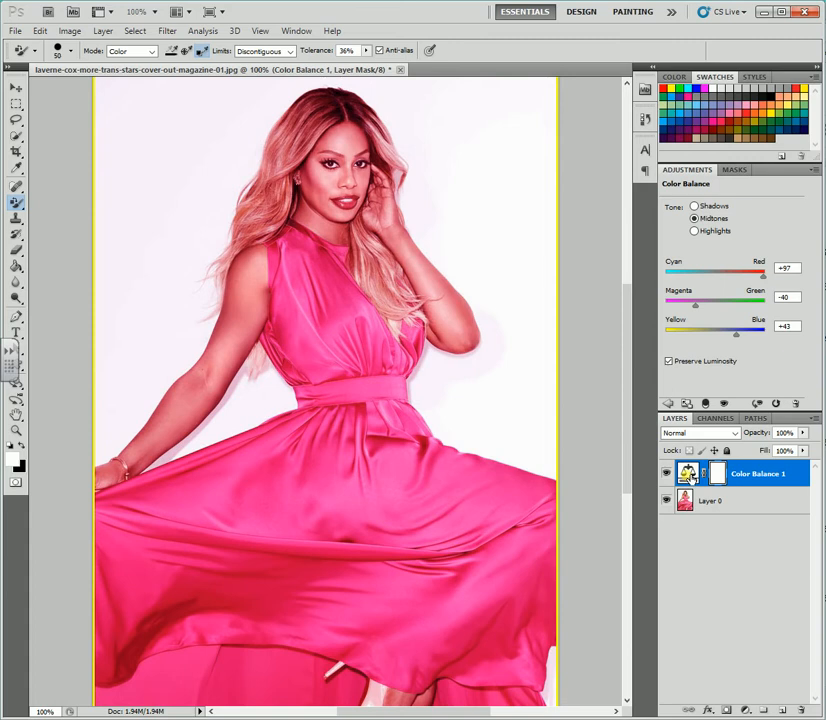
# - Paint the Color Balance mask black over the arm beside the long hair, using a 125 px Brush at 47% opacity
pyautogui.rightClick(16, 203)
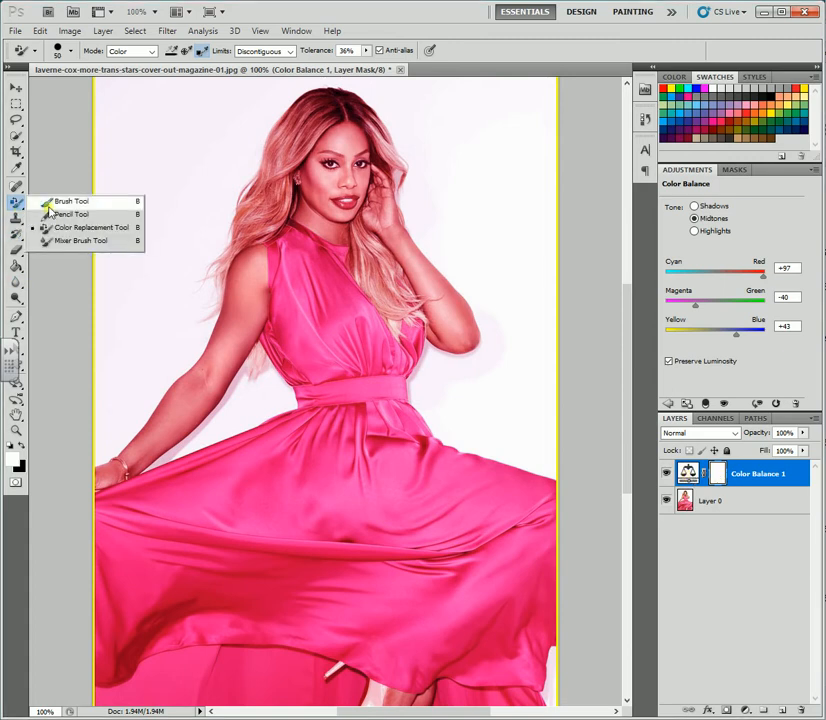
pyautogui.click(52, 203)
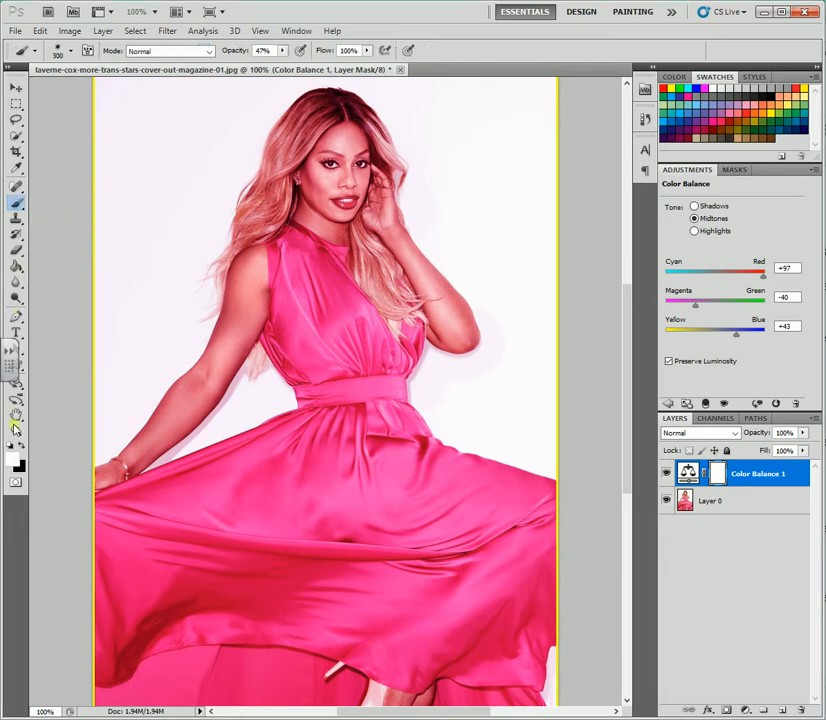
pyautogui.click(19, 445)
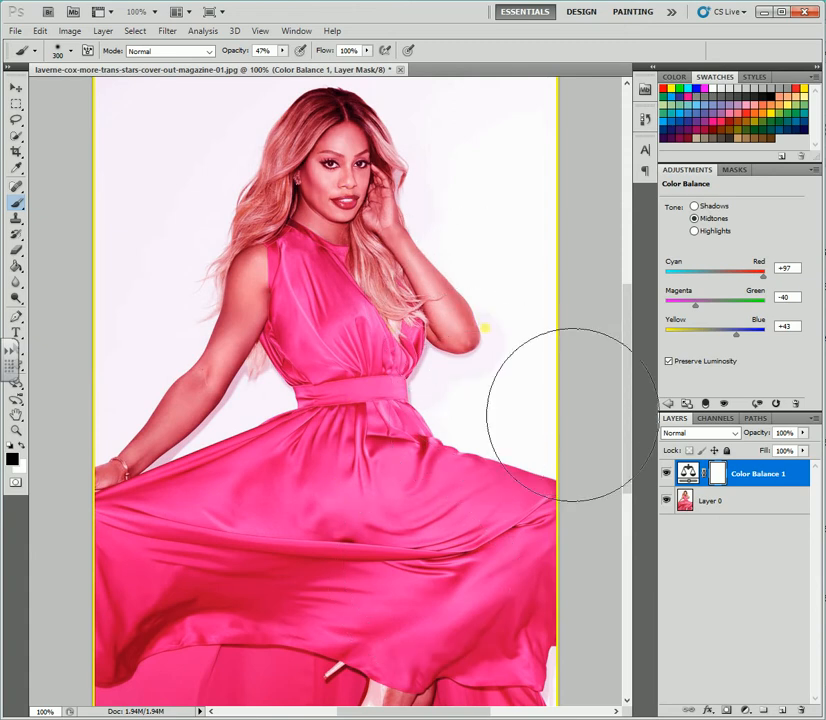
pyautogui.press('[')
pyautogui.press('[')
pyautogui.press('[')
pyautogui.press('[')
pyautogui.press('[')
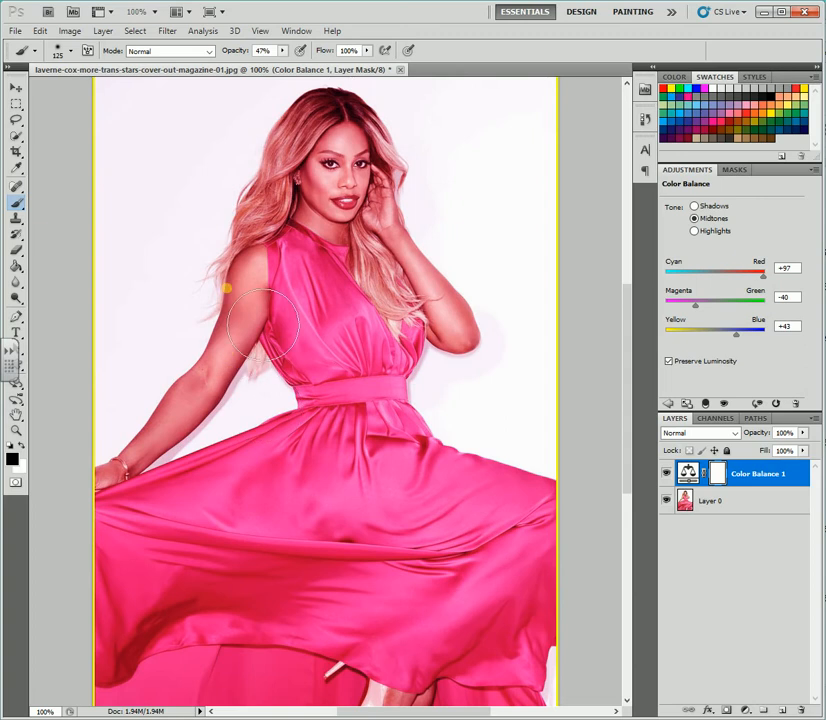
pyautogui.moveTo(267, 317)
pyautogui.mouseDown()
pyautogui.moveTo(265, 369)
pyautogui.moveTo(239, 425)
pyautogui.moveTo(262, 357)
pyautogui.moveTo(173, 466)
pyautogui.moveTo(140, 487)
pyautogui.moveTo(245, 415)
pyautogui.mouseUp()
# - Set the brush opacity to 100% and paint both arms out of the Color Balance mask
pyautogui.click(283, 50)
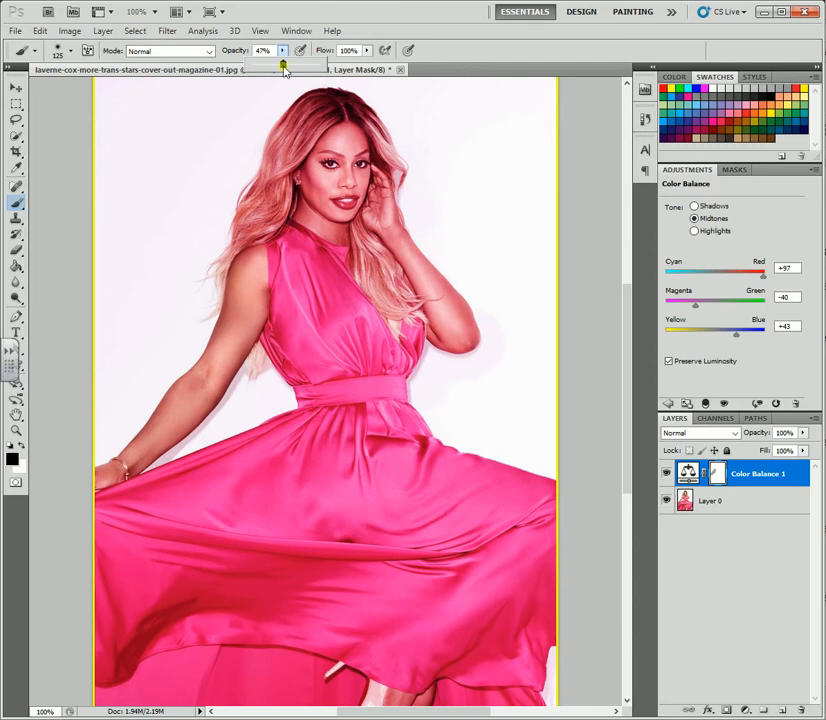
pyautogui.moveTo(285, 70); pyautogui.dragTo(286, 70)
pyautogui.moveTo(285, 64); pyautogui.dragTo(326, 66)
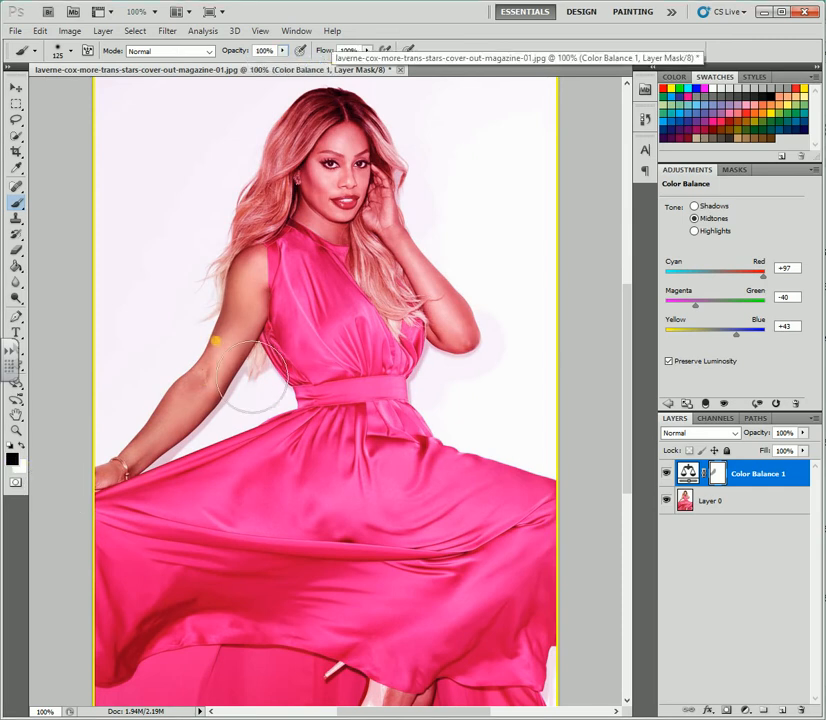
pyautogui.moveTo(249, 405)
pyautogui.mouseDown()
pyautogui.moveTo(169, 472)
pyautogui.moveTo(239, 415)
pyautogui.moveTo(266, 352)
pyautogui.moveTo(271, 300)
pyautogui.moveTo(242, 417)
pyautogui.moveTo(269, 372)
pyautogui.moveTo(191, 427)
pyautogui.moveTo(153, 462)
pyautogui.moveTo(139, 490)
pyautogui.mouseUp()
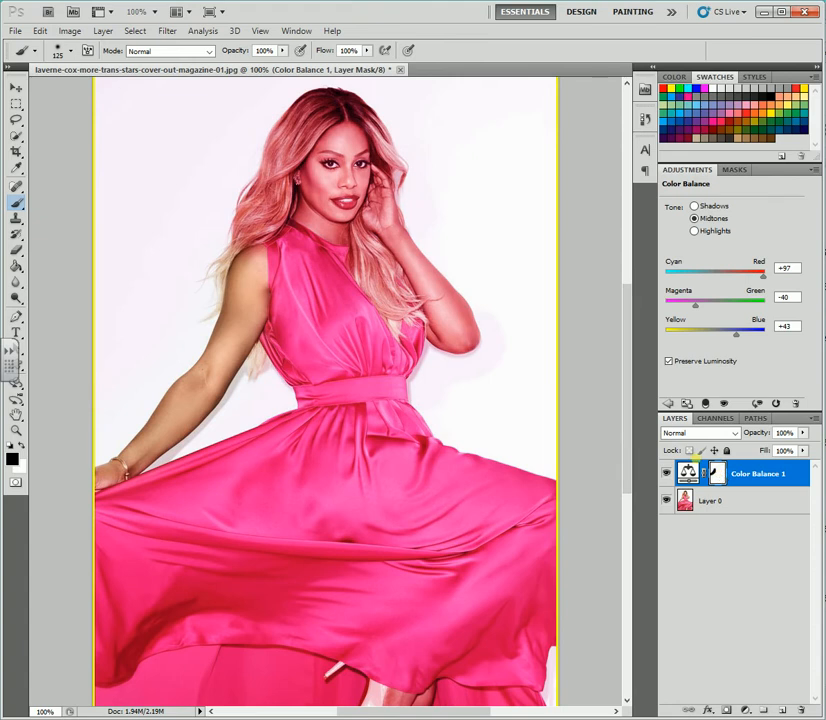
pyautogui.moveTo(498, 381)
pyautogui.mouseDown()
pyautogui.moveTo(499, 333)
pyautogui.moveTo(435, 235)
pyautogui.mouseUp()
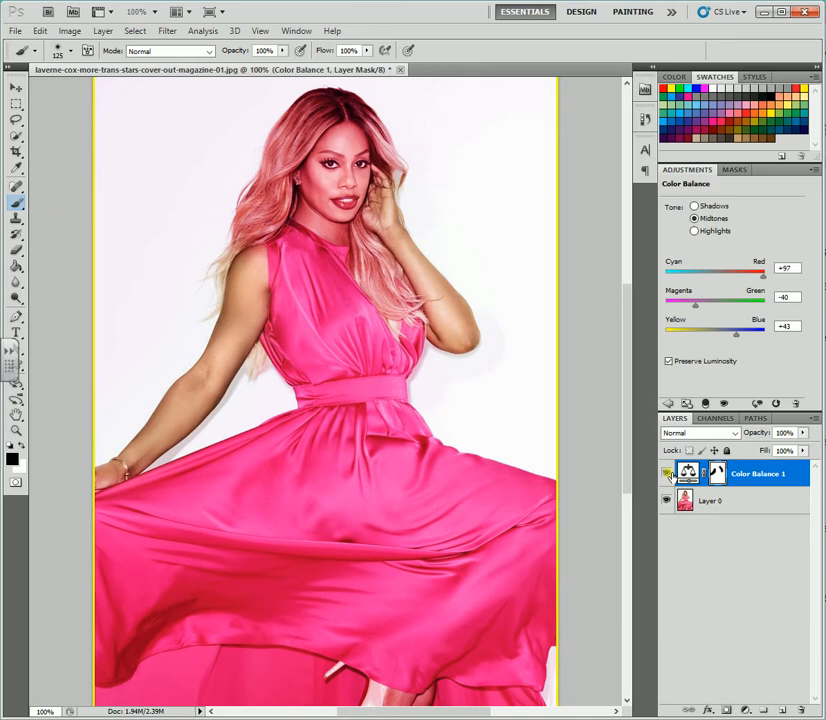
# - Hide the Color Balance layer and select the pink dress on Layer 0 with the Quick Selection tool
pyautogui.click(667, 474)
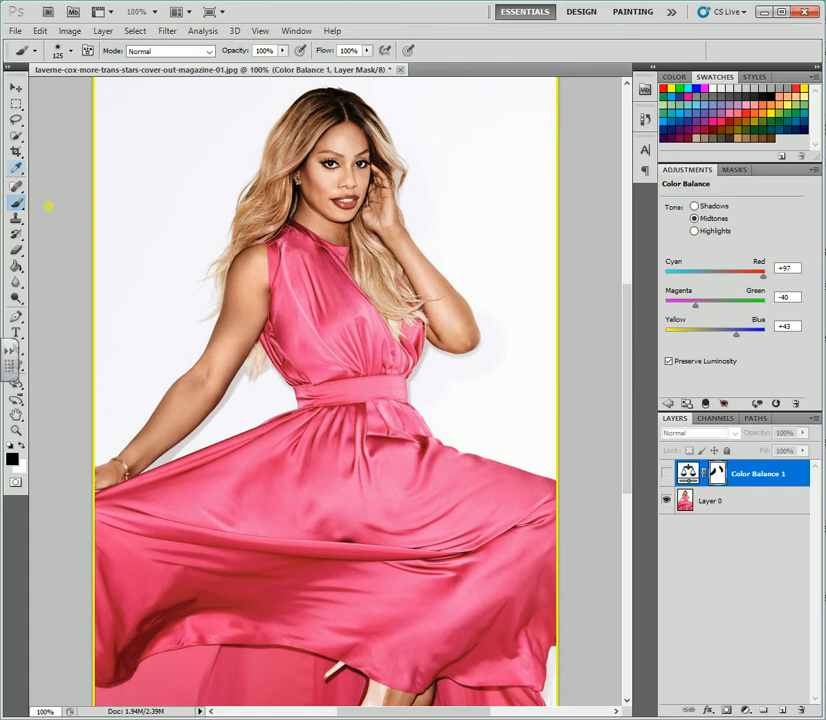
pyautogui.click(705, 501)
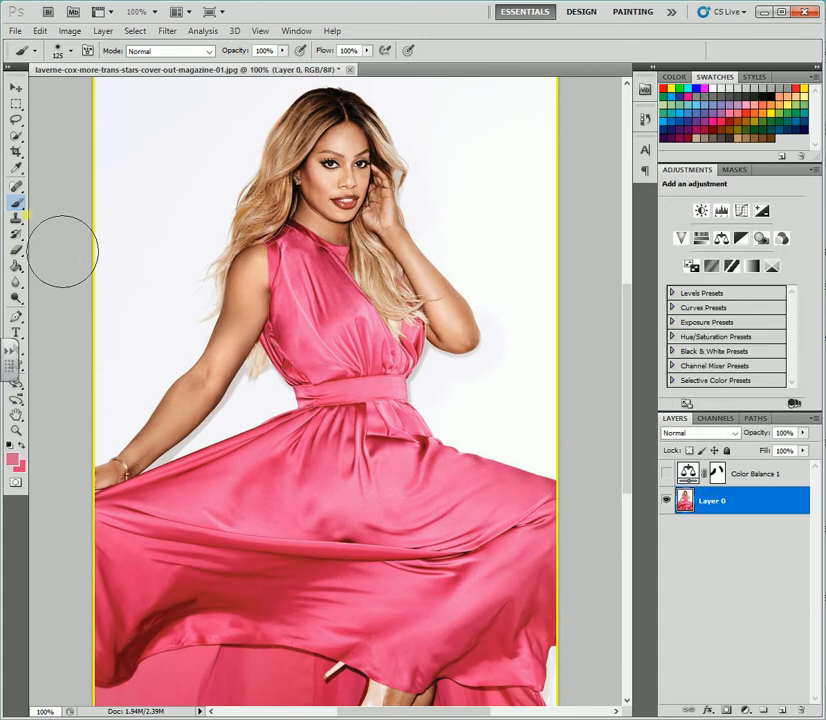
pyautogui.click(17, 137)
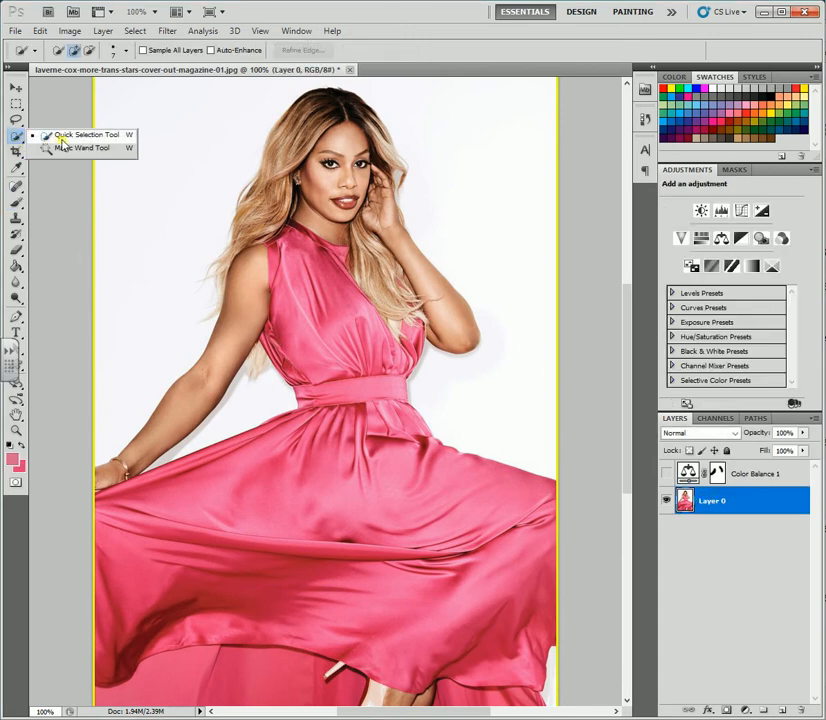
pyautogui.click(285, 260)
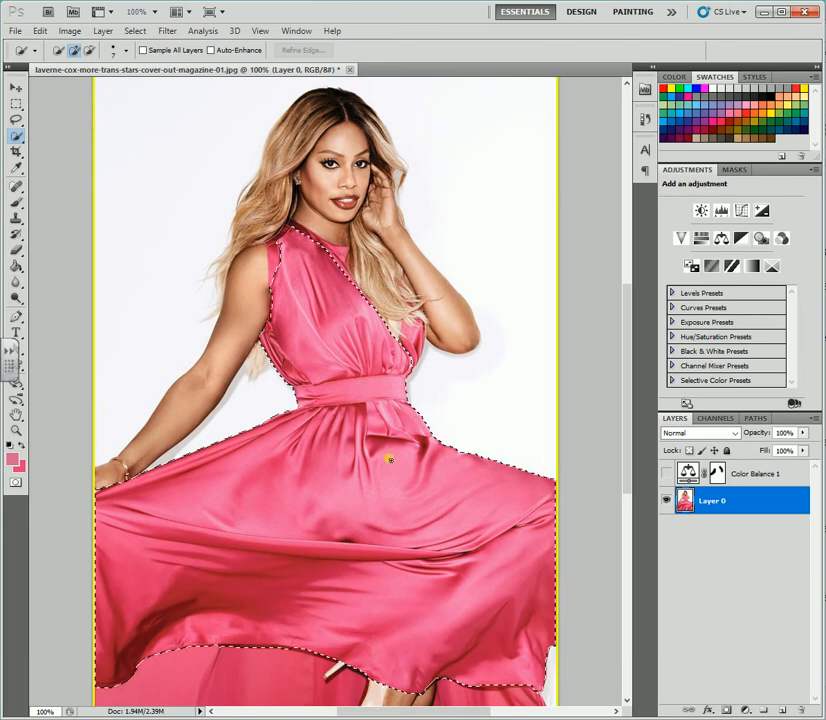
pyautogui.moveTo(390, 459)
pyautogui.mouseDown()
pyautogui.moveTo(366, 436)
pyautogui.moveTo(372, 337)
pyautogui.mouseUp()
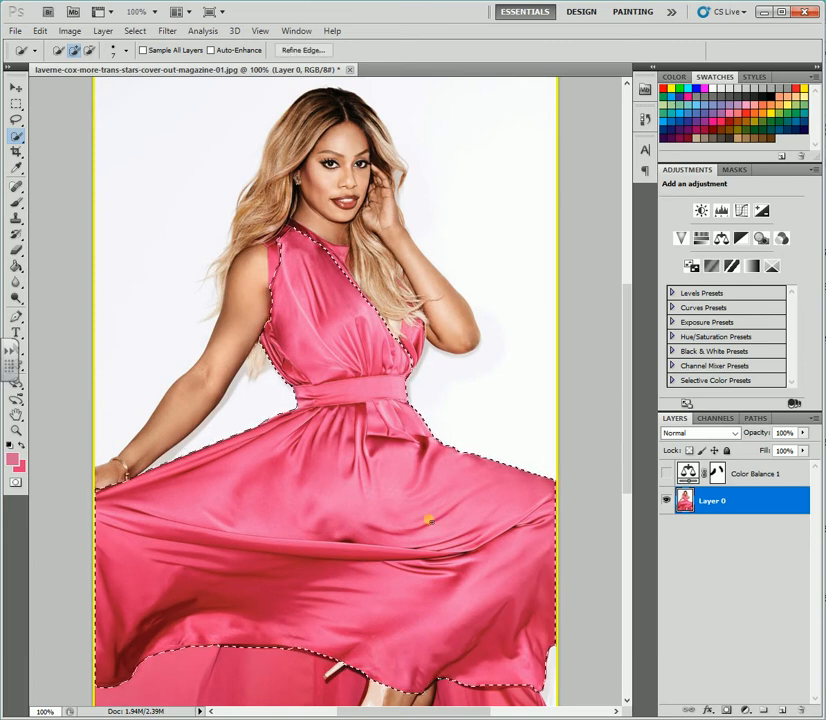
# - Add a Hue/Saturation adjustment layer limited to the dress selection, with hue +32, saturation +15 and lightness -51
pyautogui.click(725, 703)
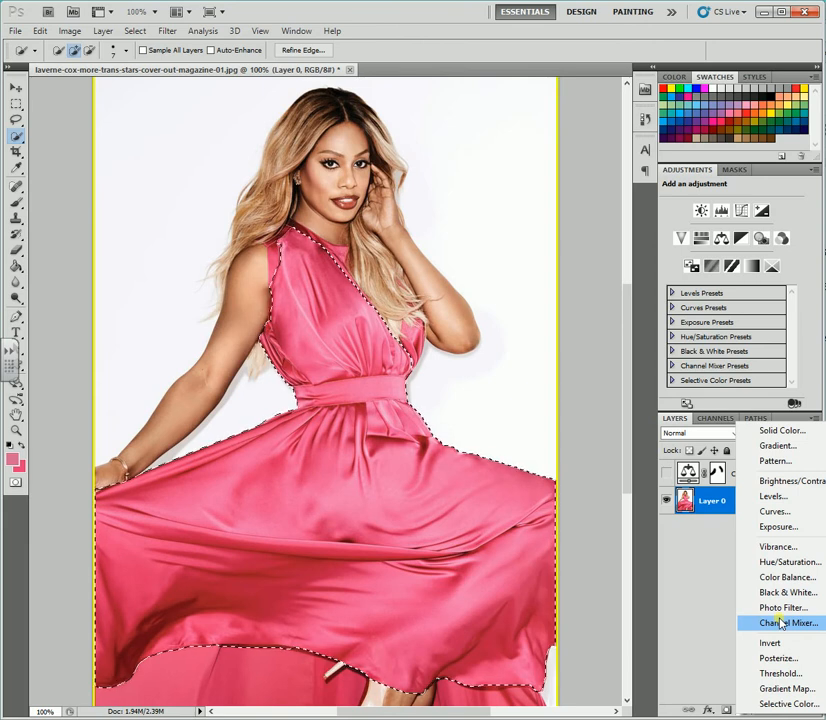
pyautogui.click(797, 566)
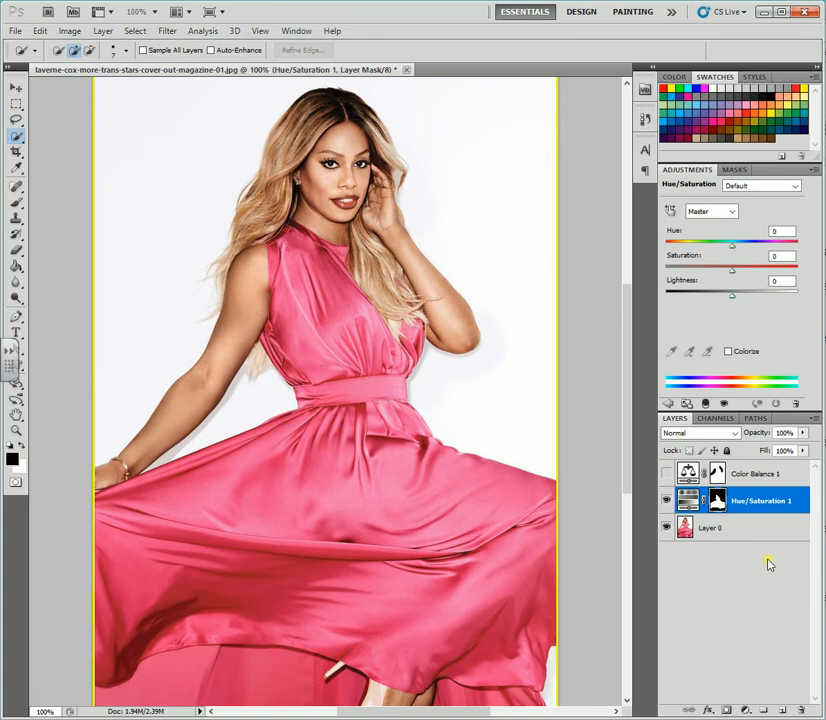
pyautogui.click(735, 495)
pyautogui.click(736, 508)
pyautogui.click(690, 501)
pyautogui.click(717, 500)
pyautogui.click(724, 506)
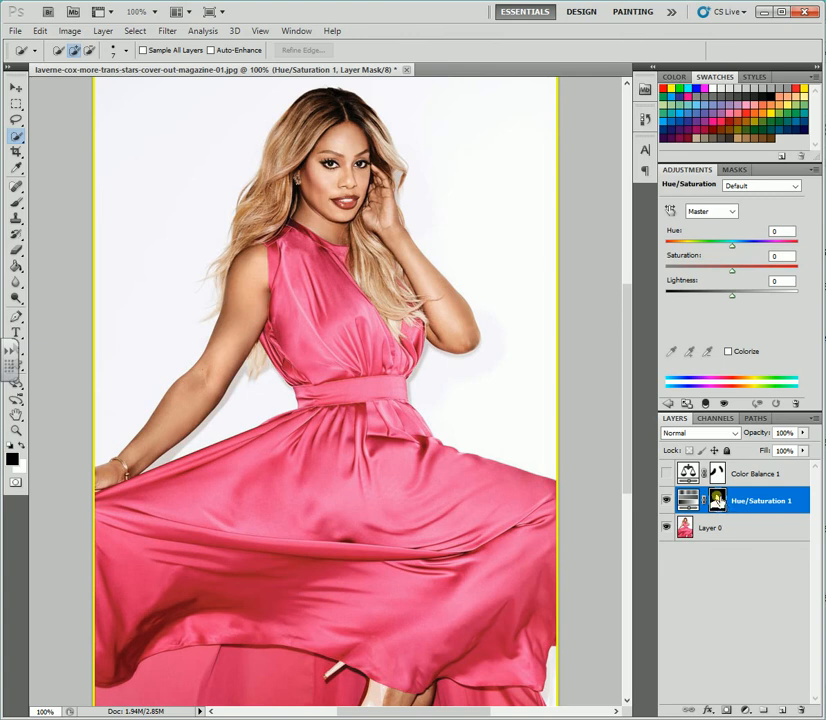
pyautogui.click(724, 507)
pyautogui.click(720, 505)
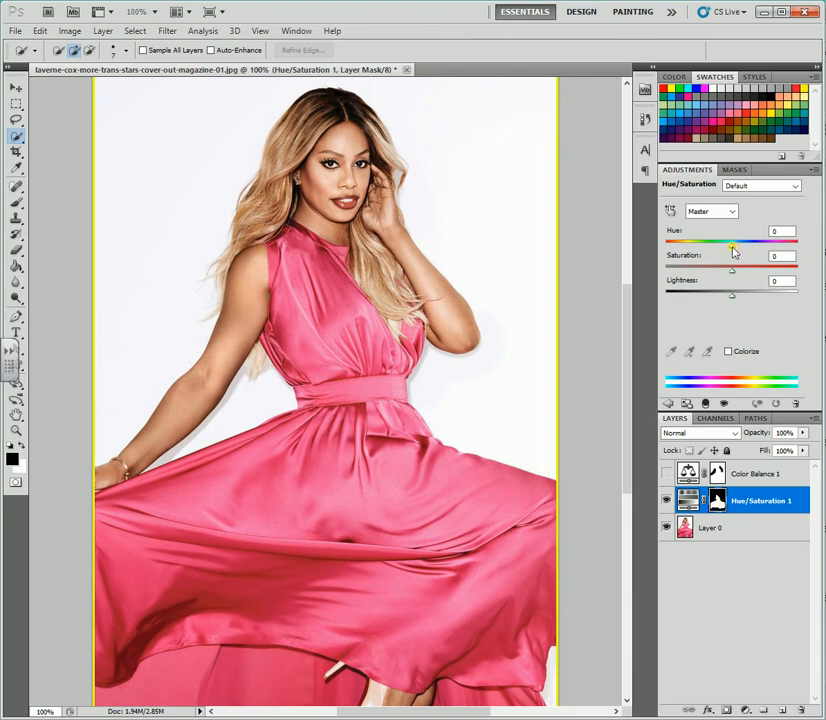
pyautogui.moveTo(733, 252); pyautogui.dragTo(754, 265)
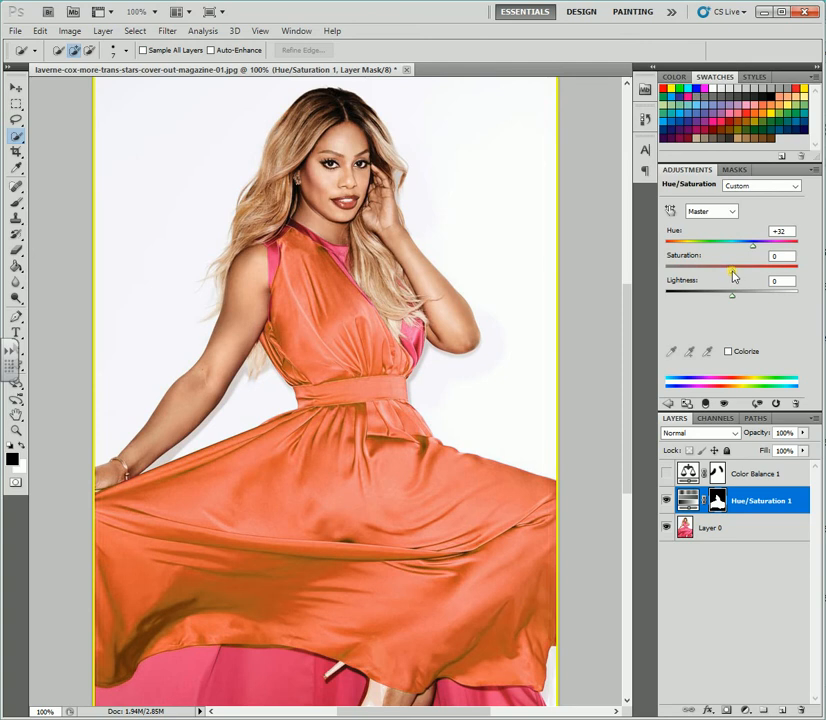
pyautogui.moveTo(733, 276); pyautogui.dragTo(697, 295)
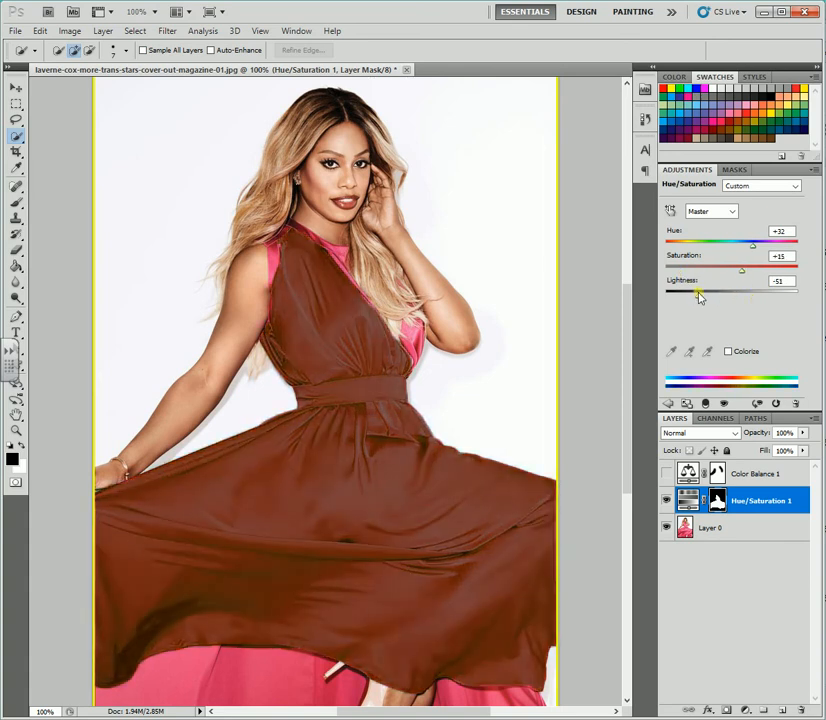